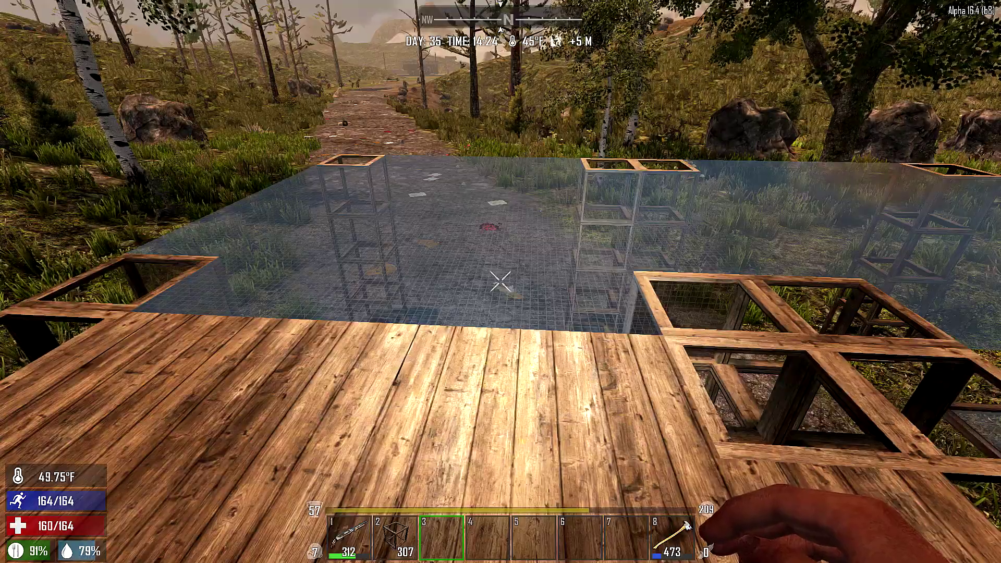
key(w)
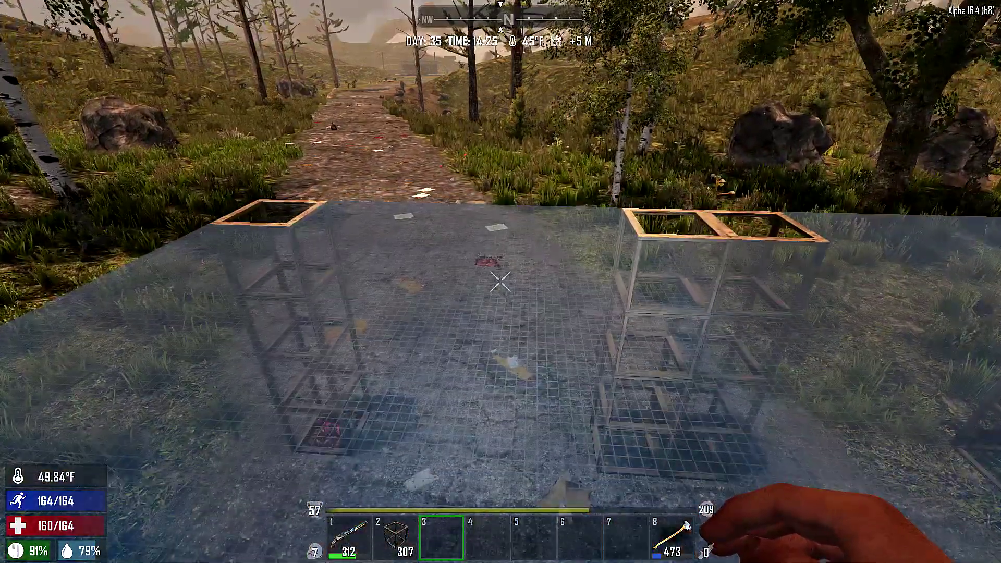
key(a)
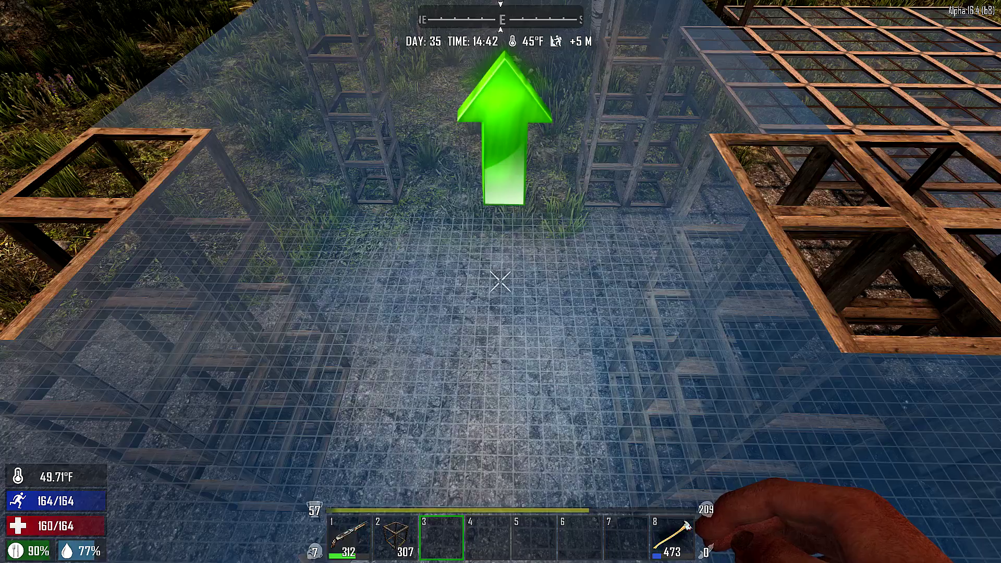
key(w)
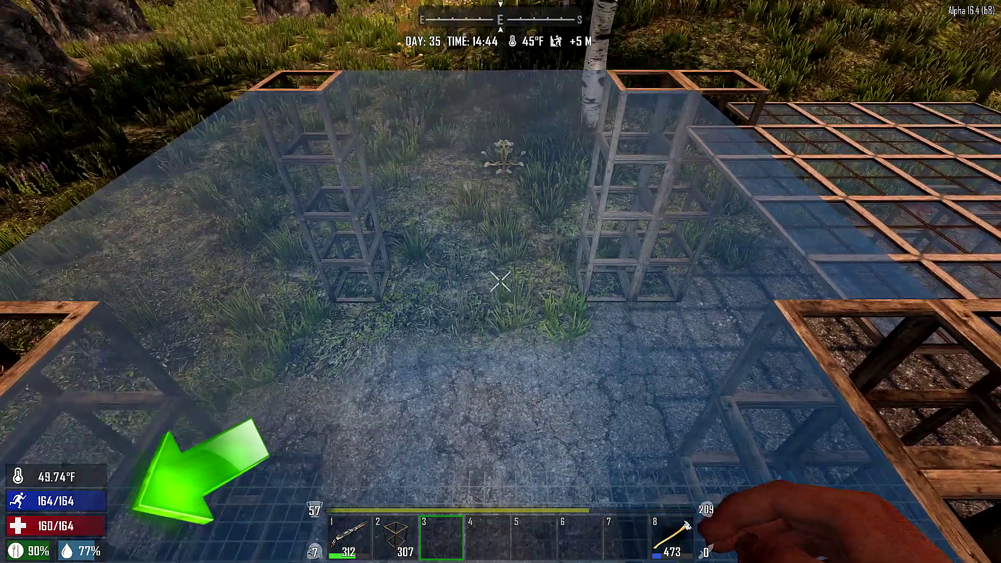
key(w)
key(w)
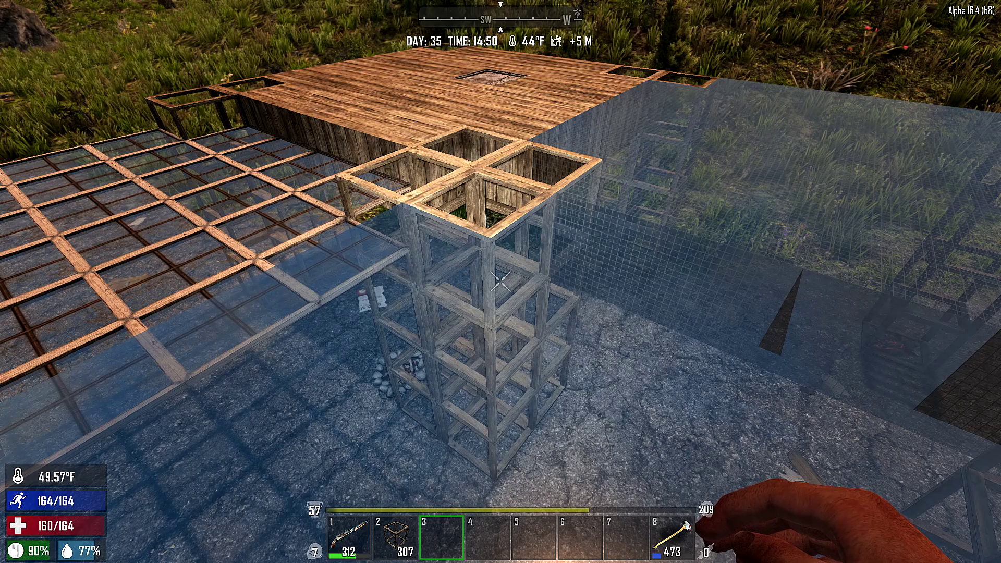
key(w)
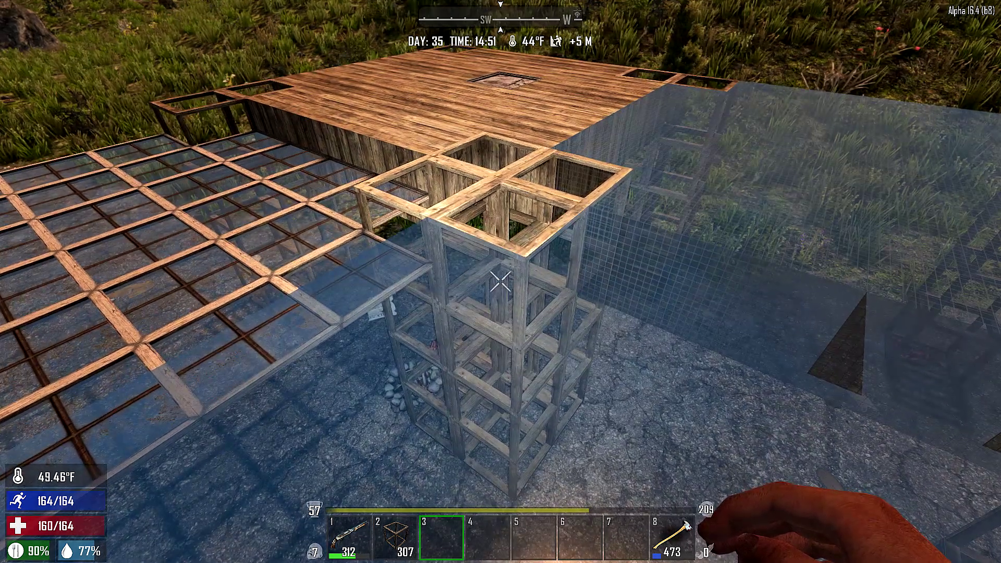
key(w)
key(d)
key(s)
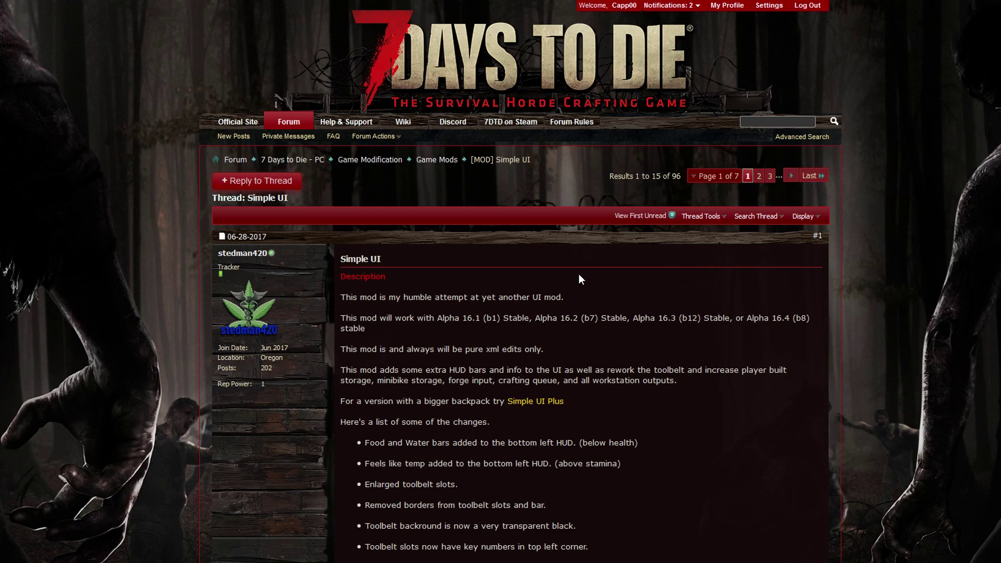
Switch to the Simple UI forum thread and review its feature list, variant descriptions and manual download links
drag(384, 263, 353, 267)
click(387, 265)
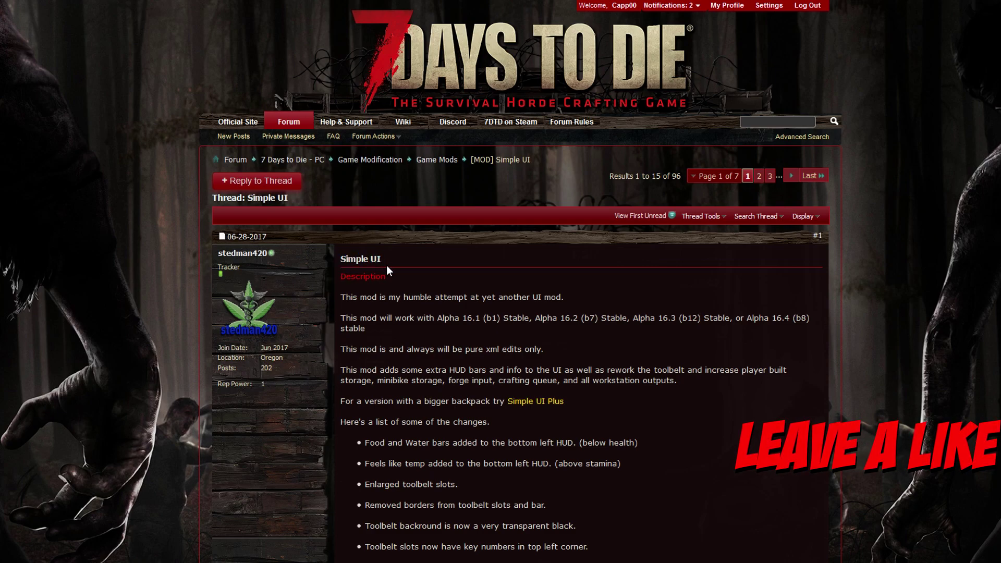
scroll(432, 292, down, 1)
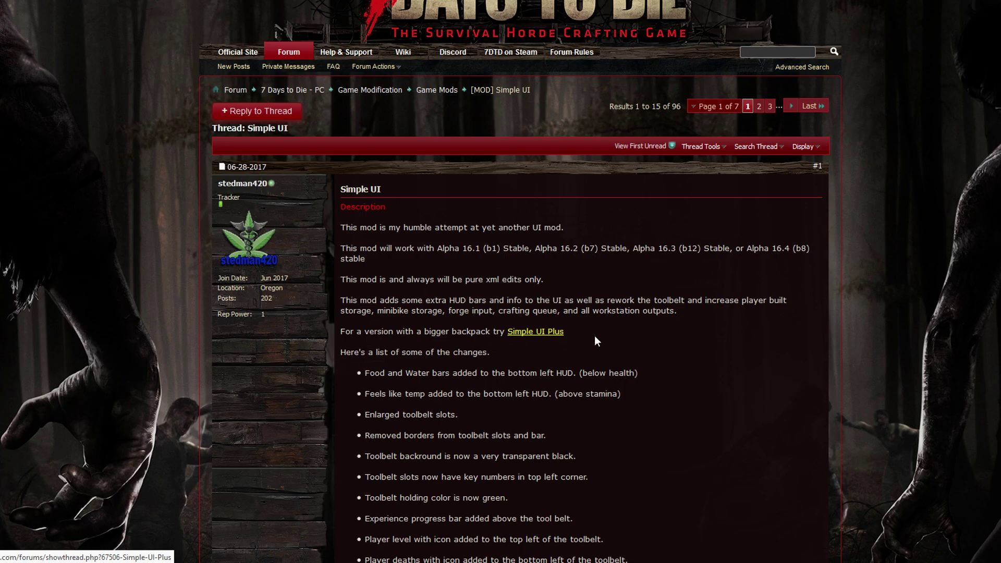
scroll(680, 346, down, 9)
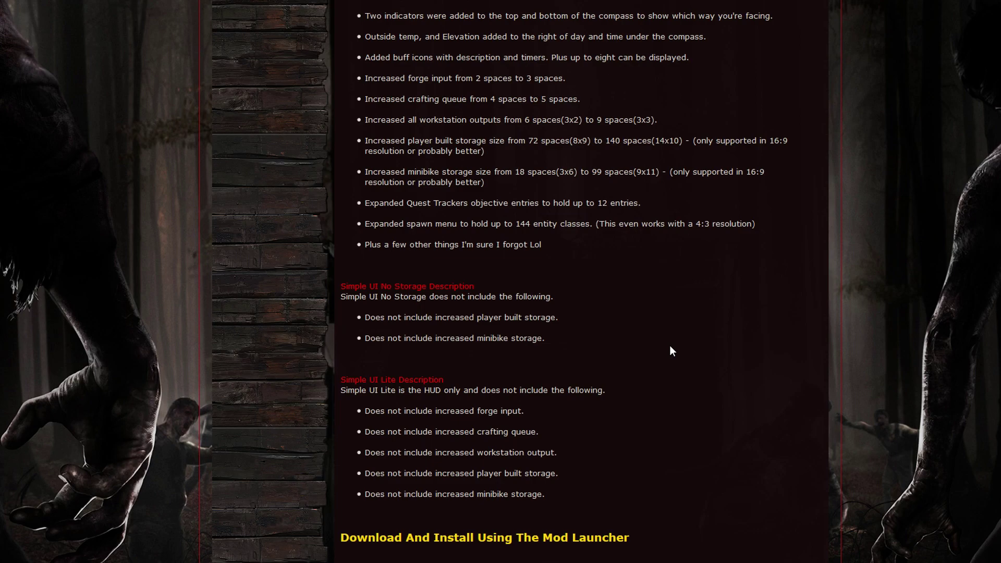
scroll(666, 370, down, 1)
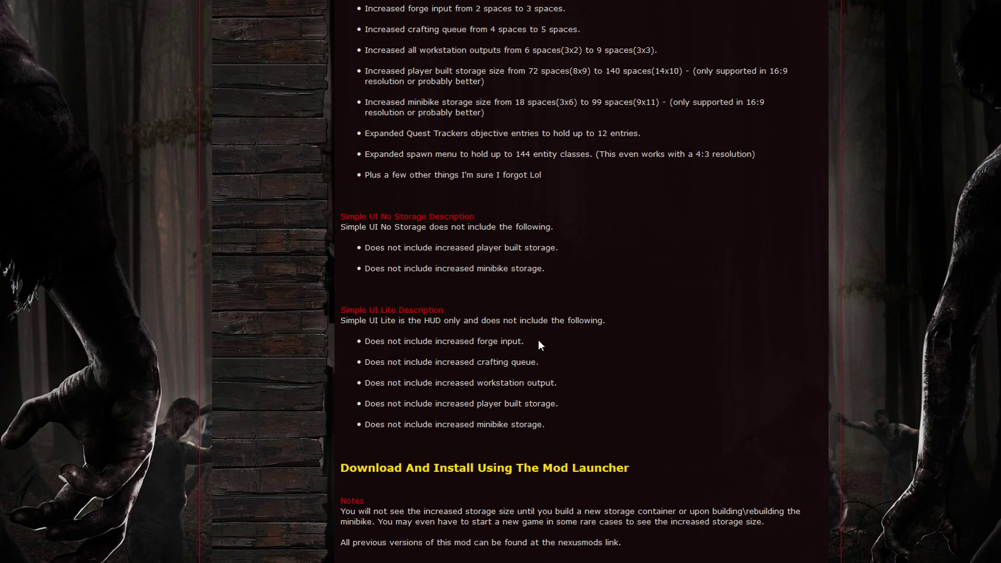
scroll(539, 343, up, 10)
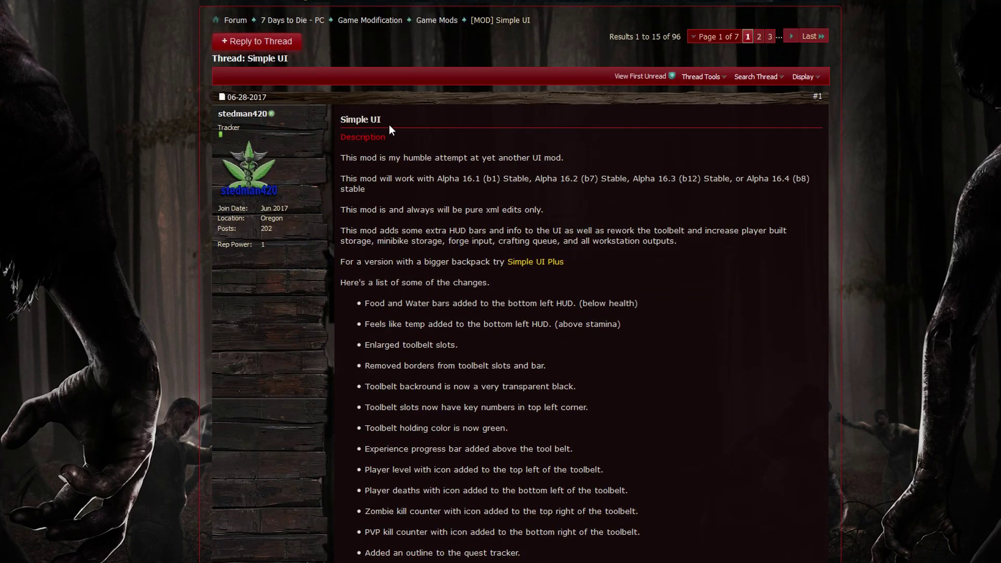
scroll(528, 282, down, 10)
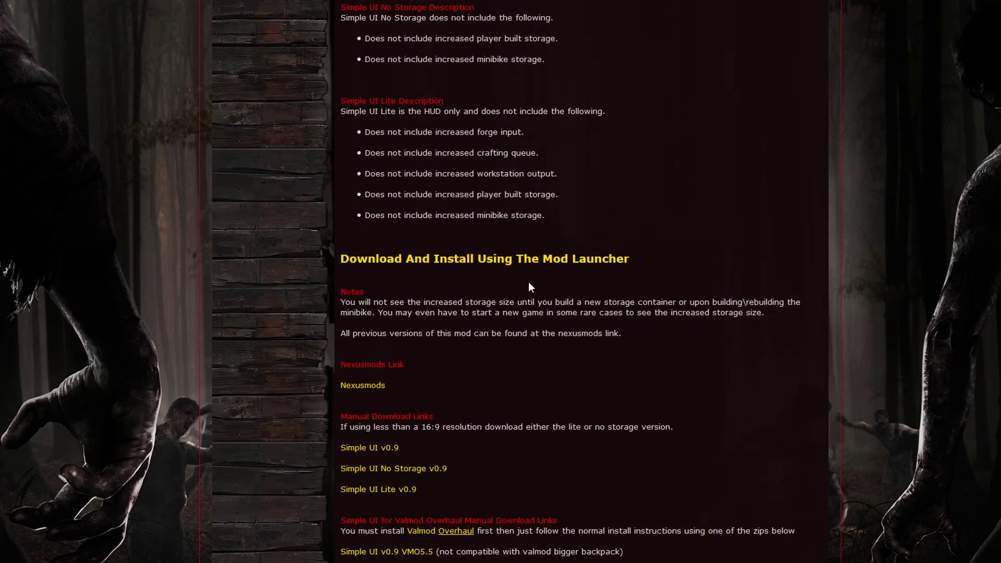
scroll(529, 283, down, 2)
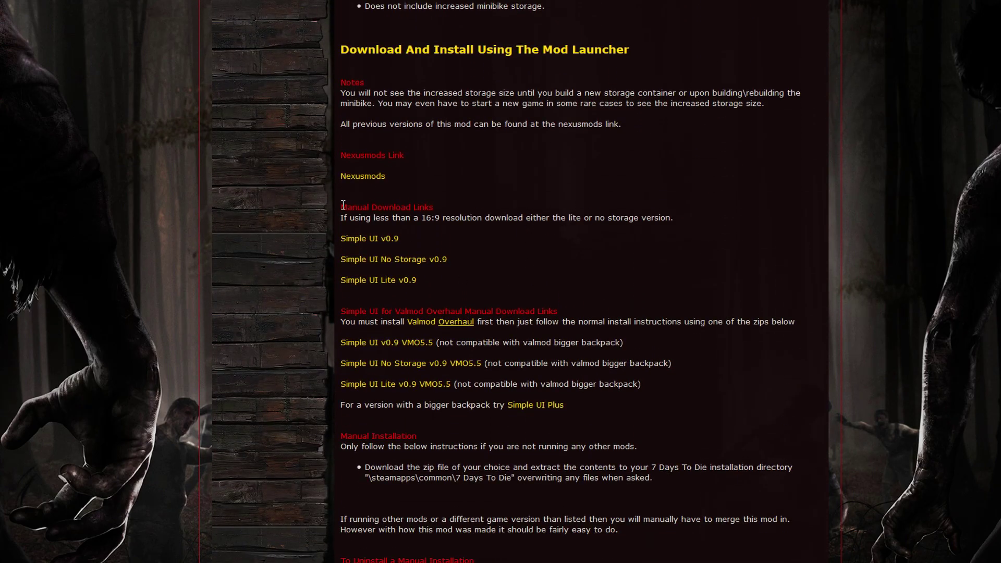
Request the manual download of Simple UI v0.9 and cancel the save prompt
click(371, 242)
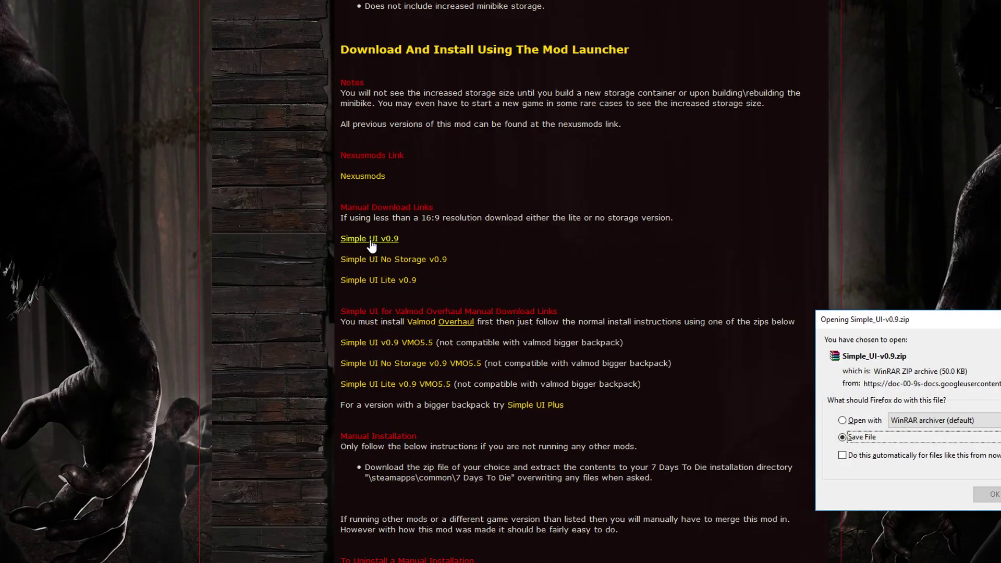
drag(942, 319, 530, 204)
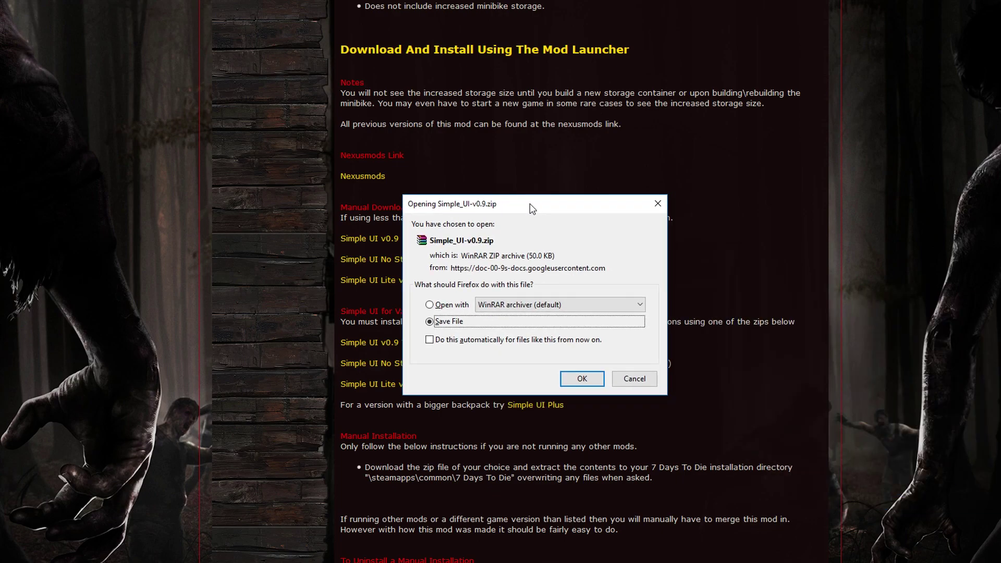
click(635, 379)
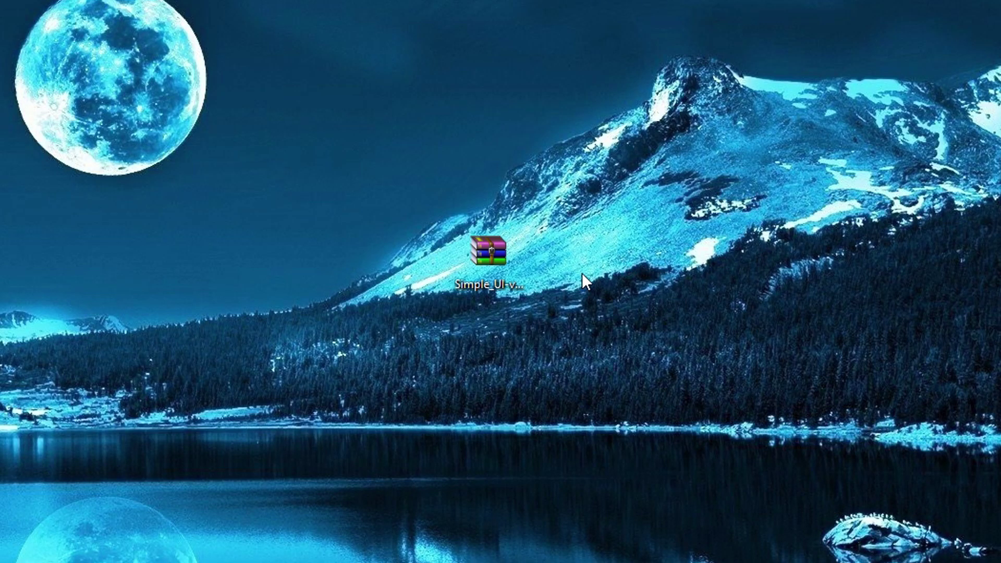
Switch to Steam and browse the local files of 7 Days to Die from its properties
click(493, 250)
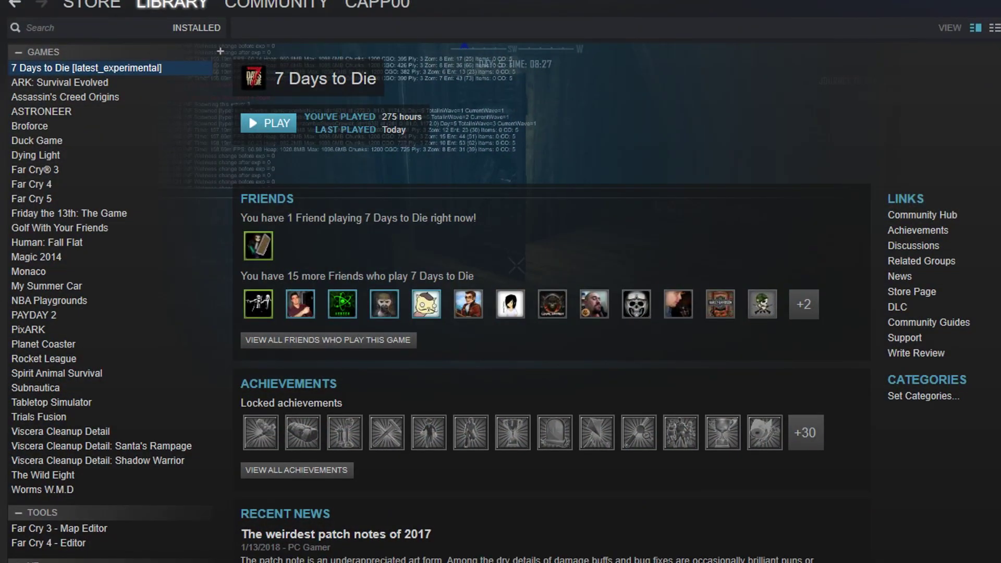
right_click(48, 65)
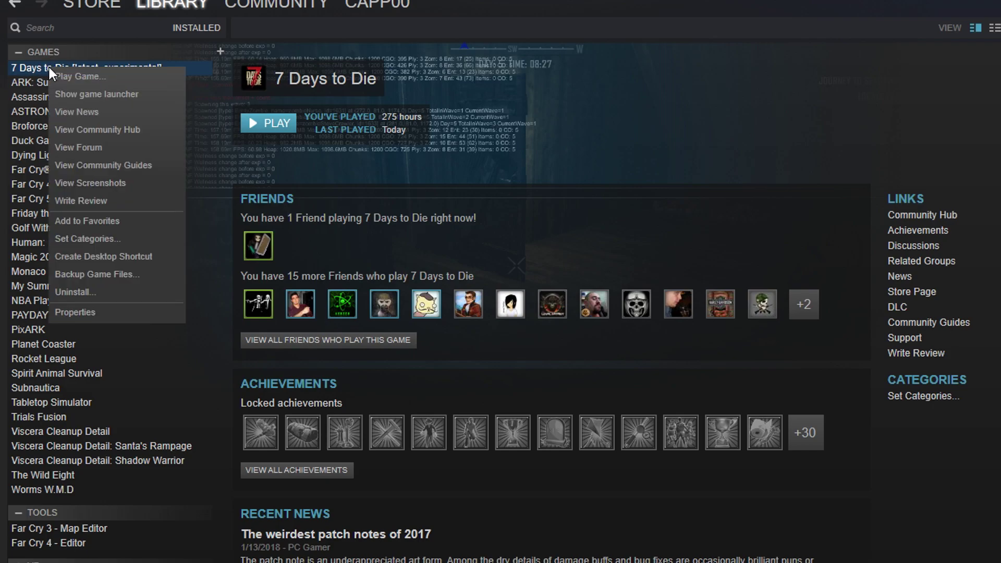
click(92, 312)
click(491, 126)
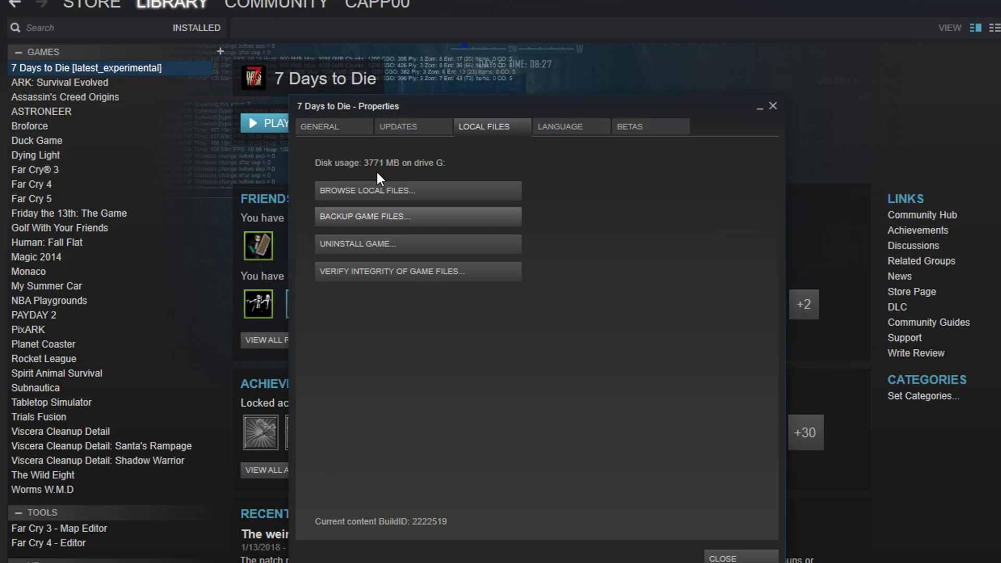
click(360, 191)
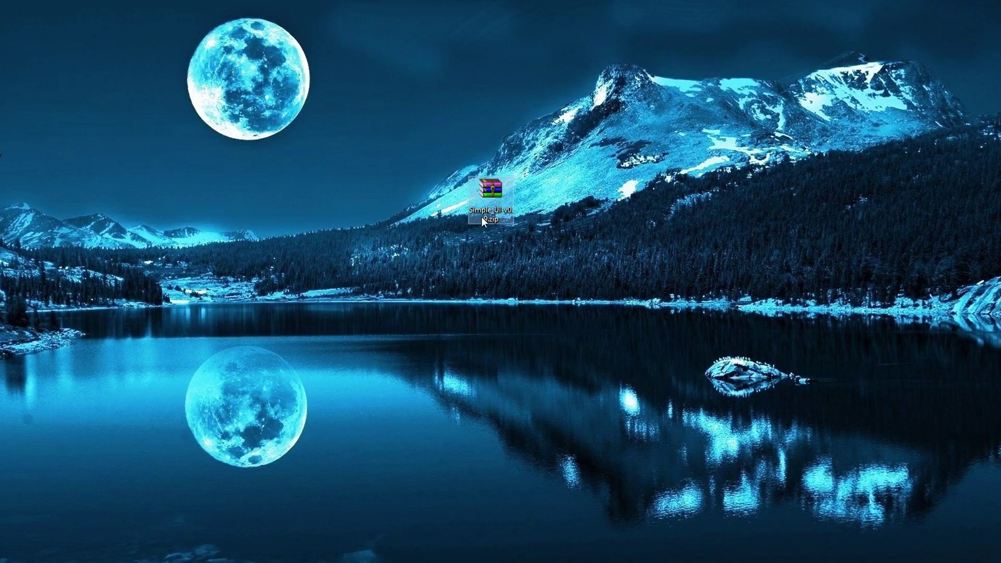
Open Simple_UI-v0.9.zip from the desktop in WinRAR and arrange it beside the 7 Days To Die game folder
double_click(496, 190)
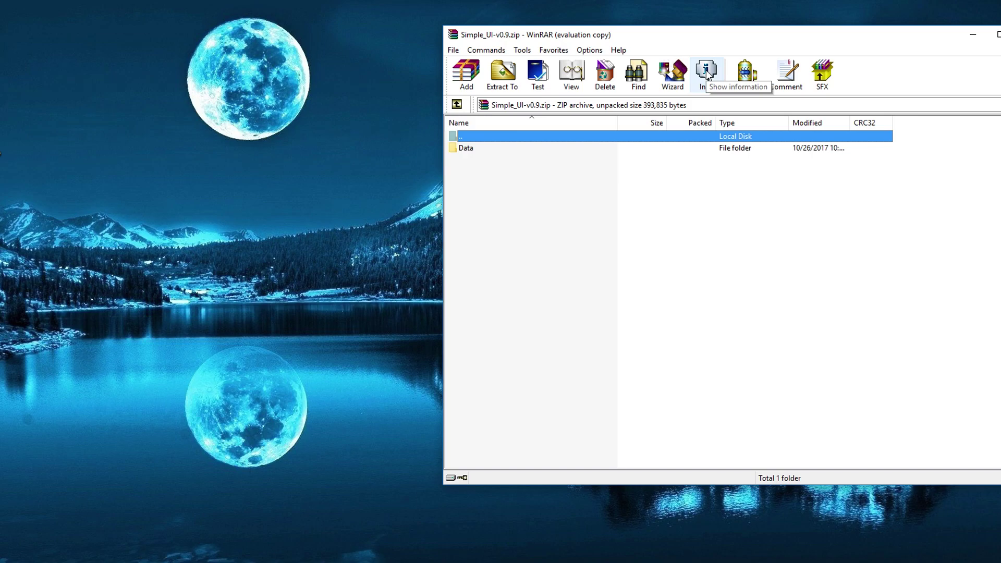
click(797, 267)
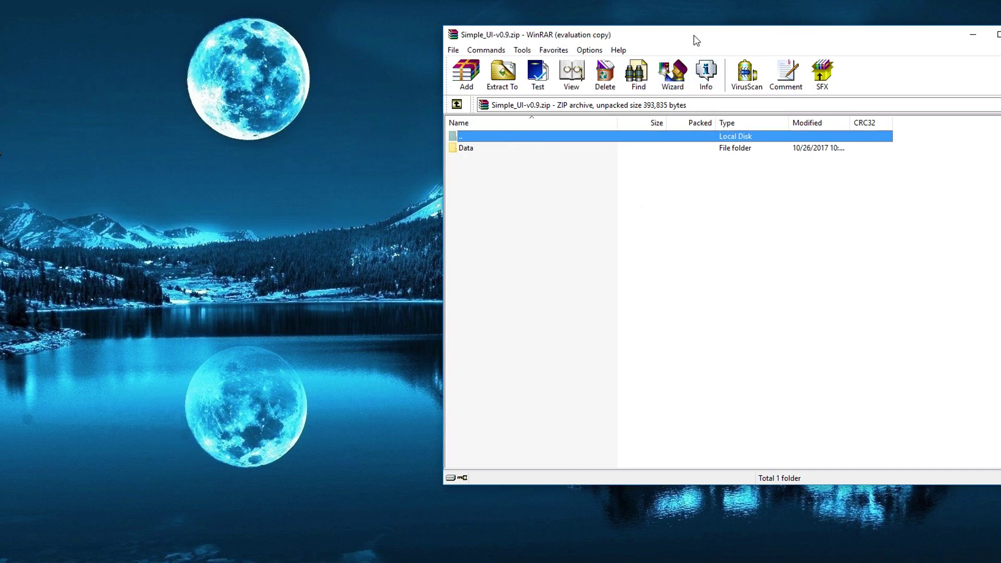
drag(697, 40, 728, 22)
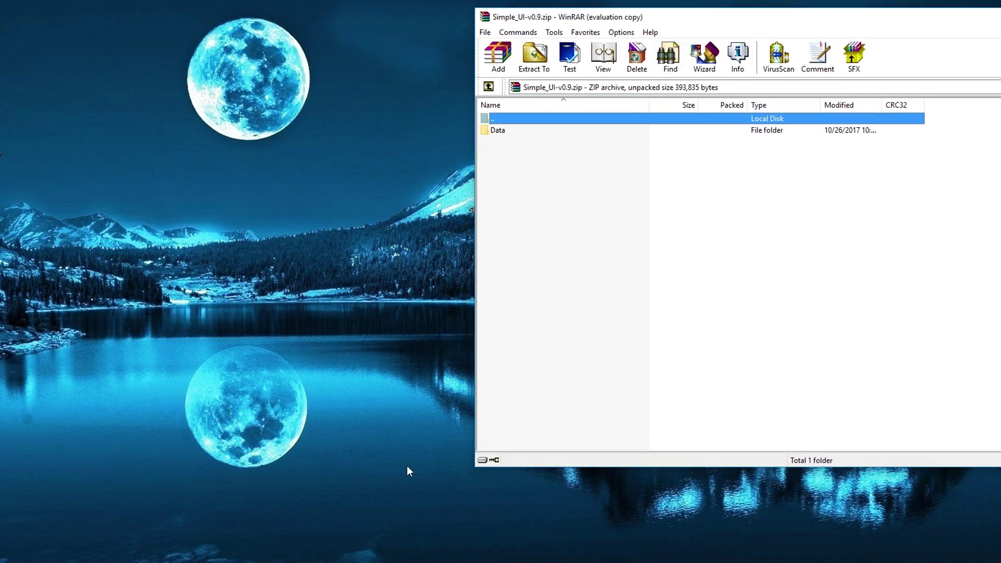
key(alt+Tab)
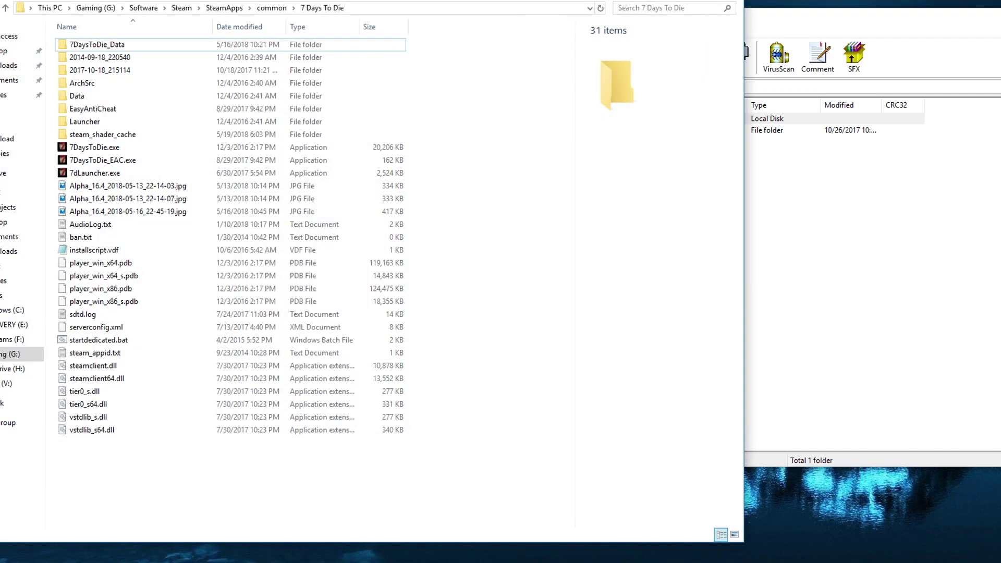
drag(365, 5, 347, 0)
click(782, 172)
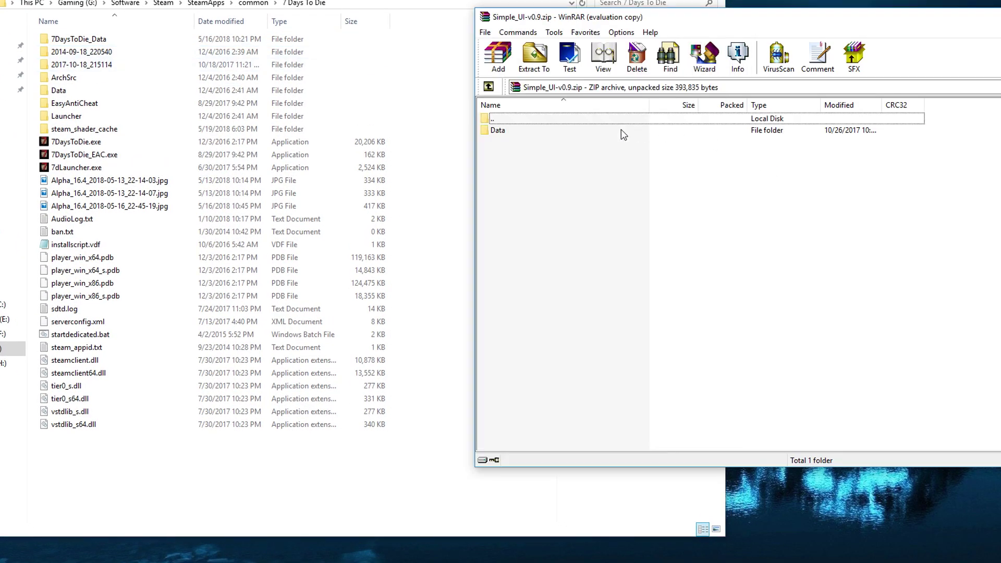
Extract the archive's Data folder into the 7 Days To Die folder, replacing the existing files, and close the archive
click(516, 131)
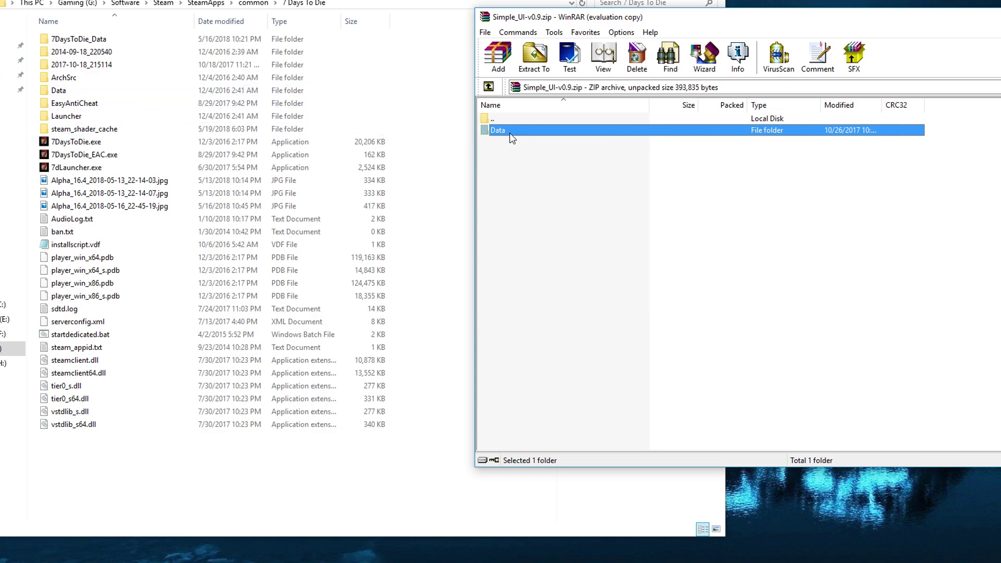
right_click(525, 243)
drag(510, 126, 247, 483)
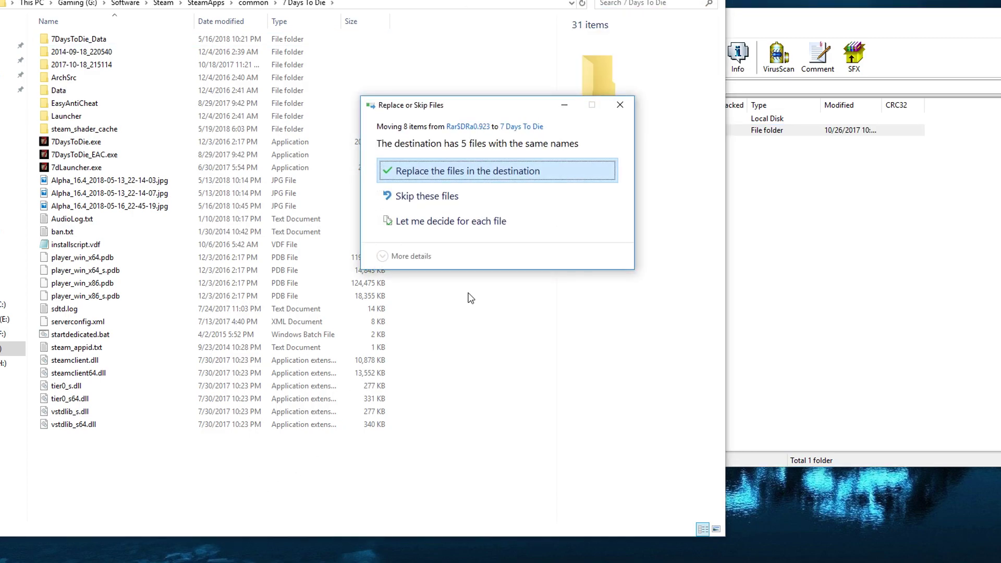
click(467, 174)
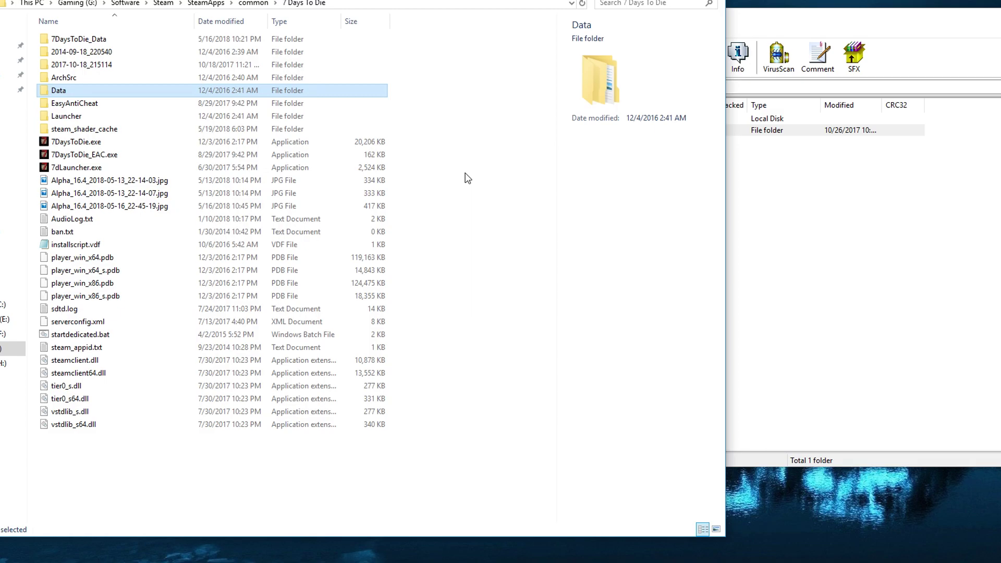
drag(791, 22, 655, 27)
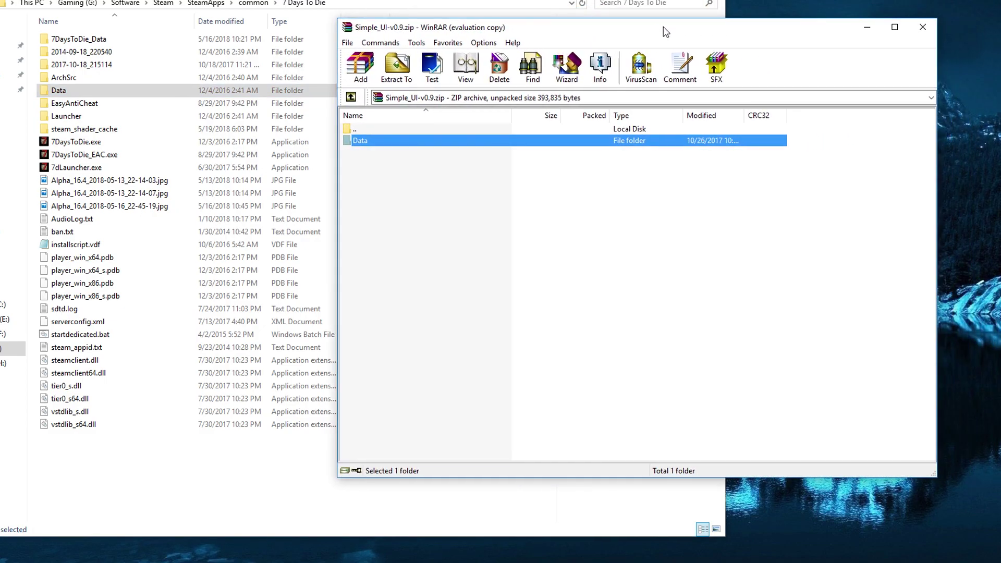
click(924, 27)
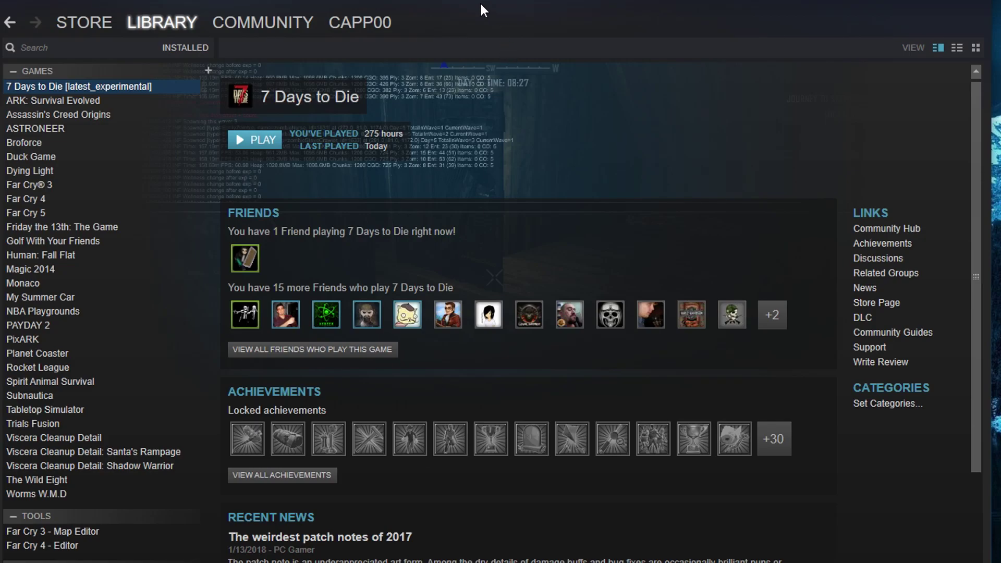
Switch to Steam and show the local files options in the 7 Days to Die properties
drag(491, 2, 545, 1)
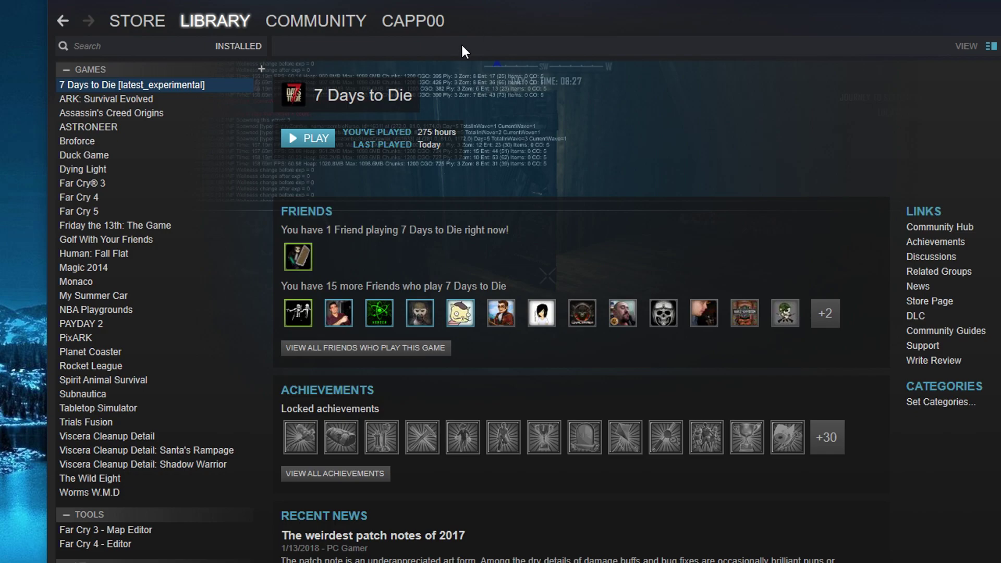
right_click(107, 86)
click(162, 321)
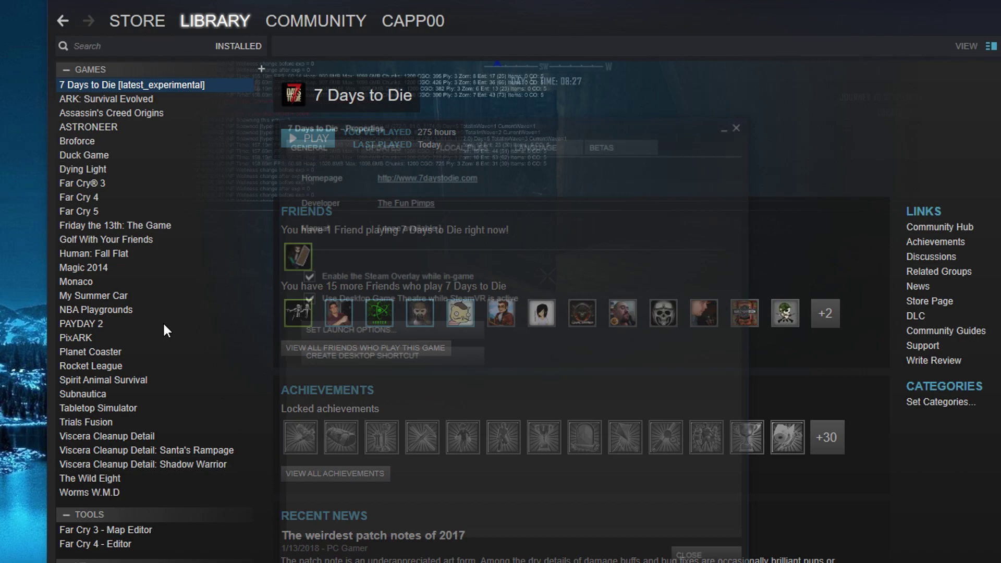
click(472, 146)
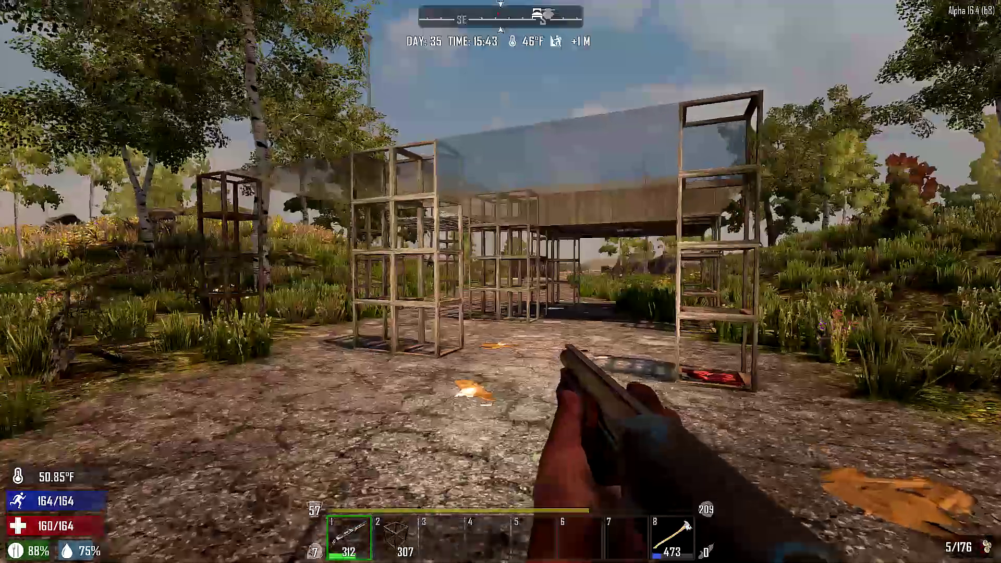
key(w)
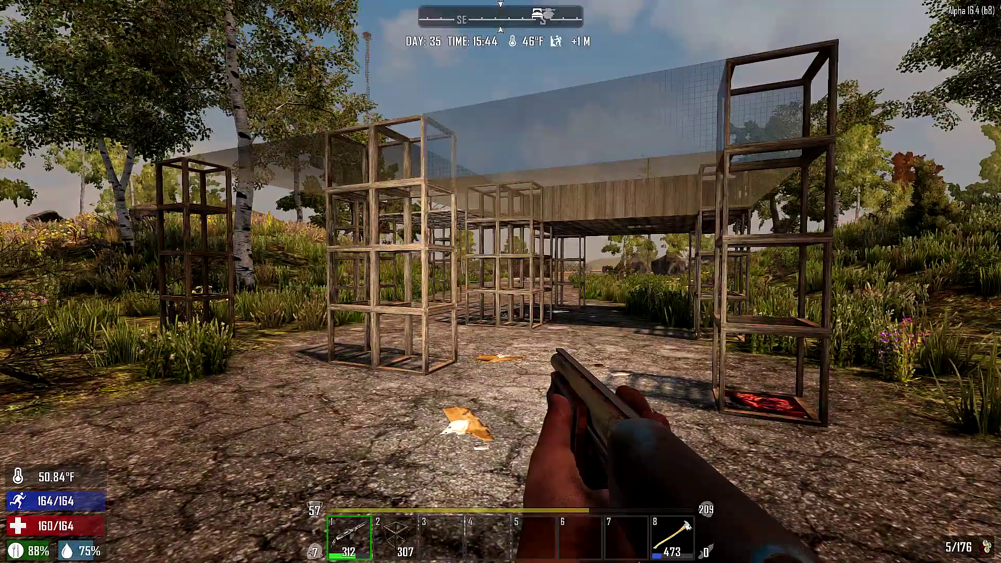
key(w)
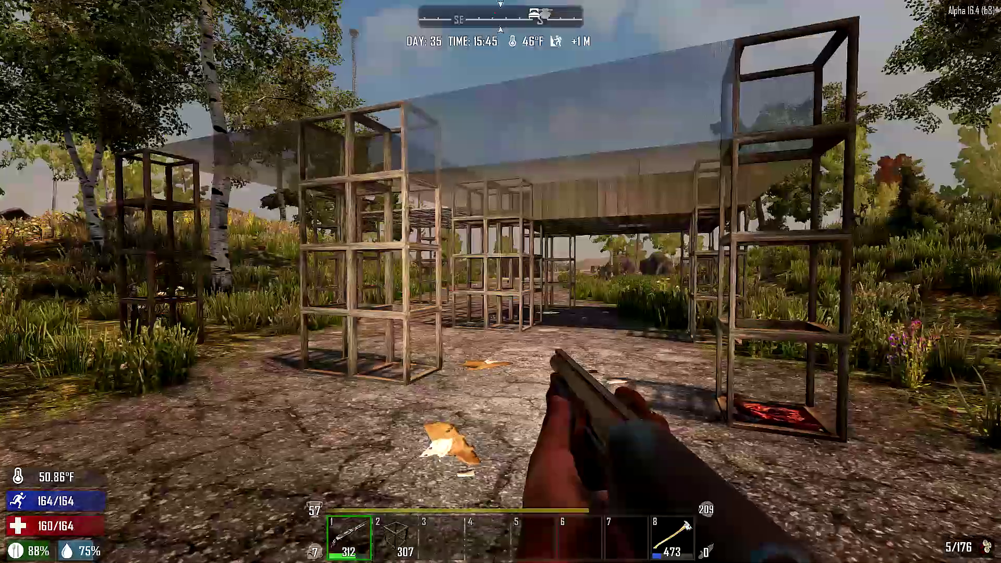
key(a)
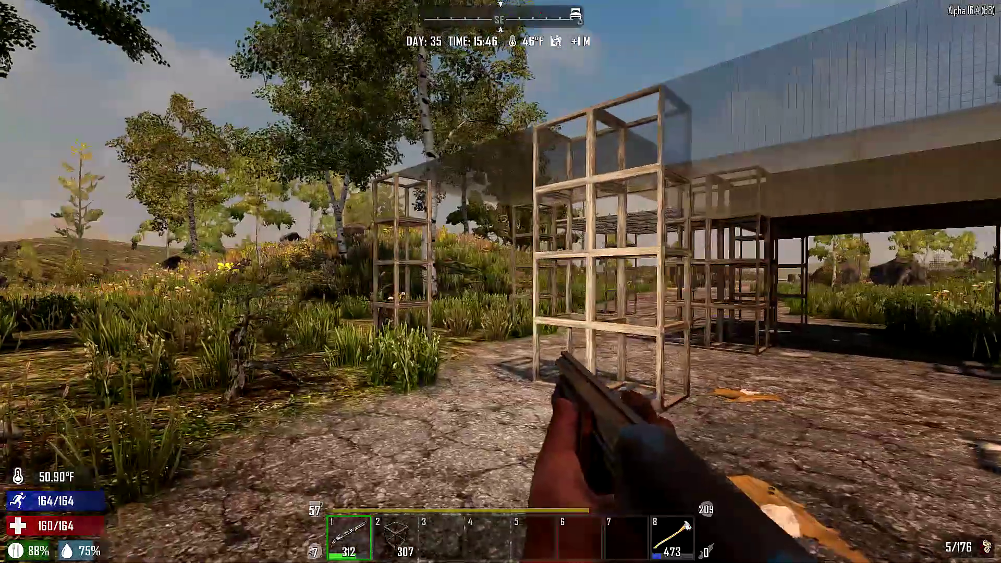
key(w)
key(w)
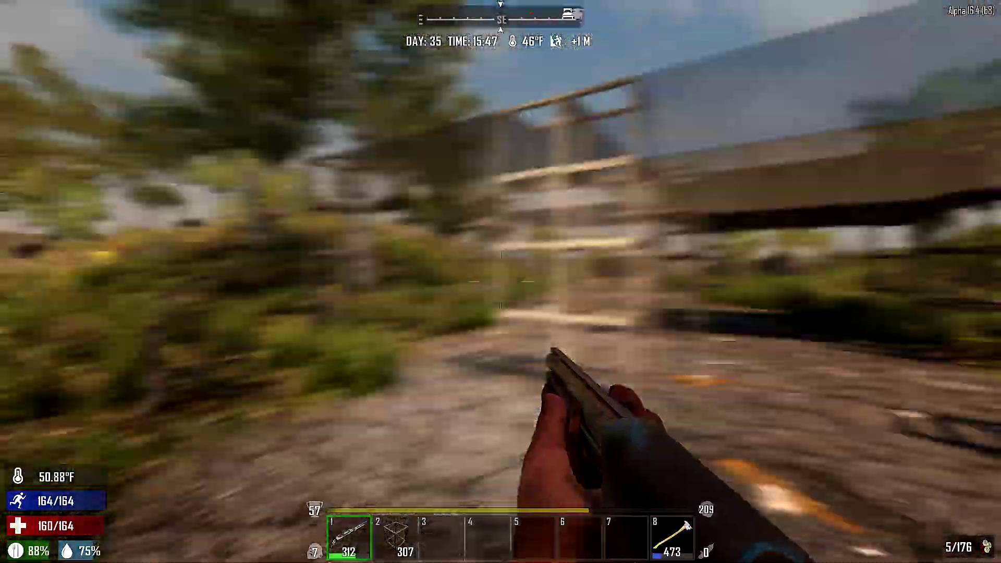
key(w)
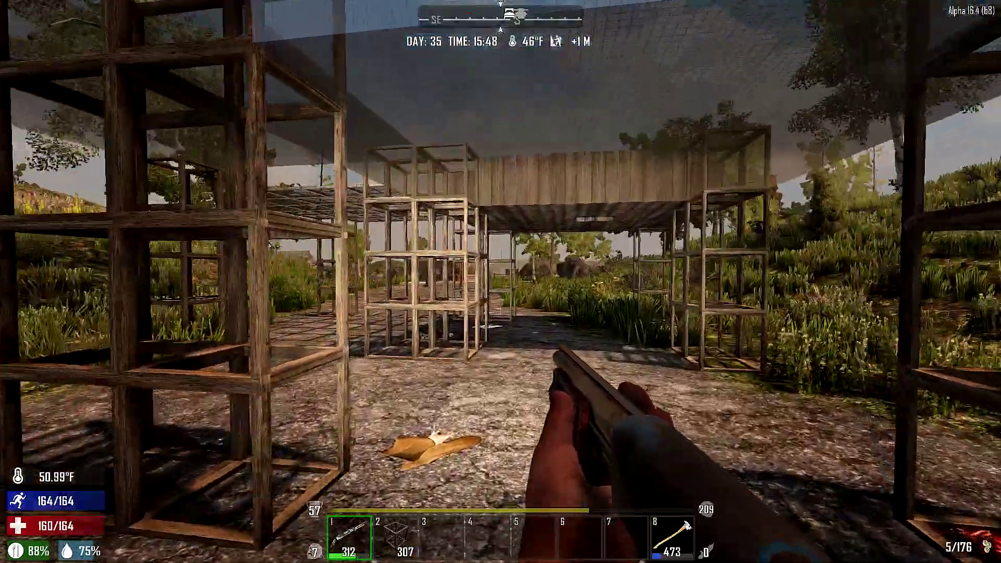
key(w)
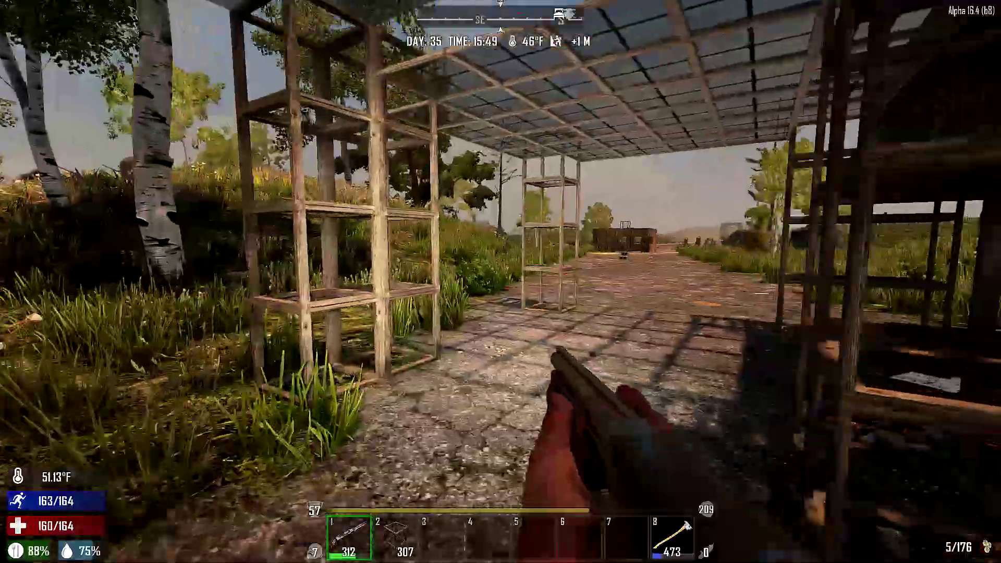
key(w)
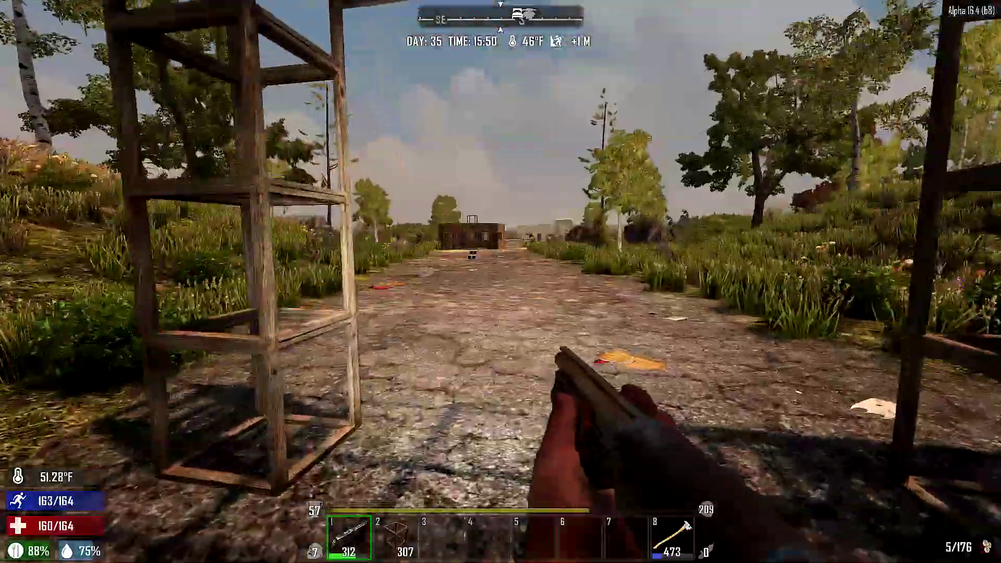
key(w)
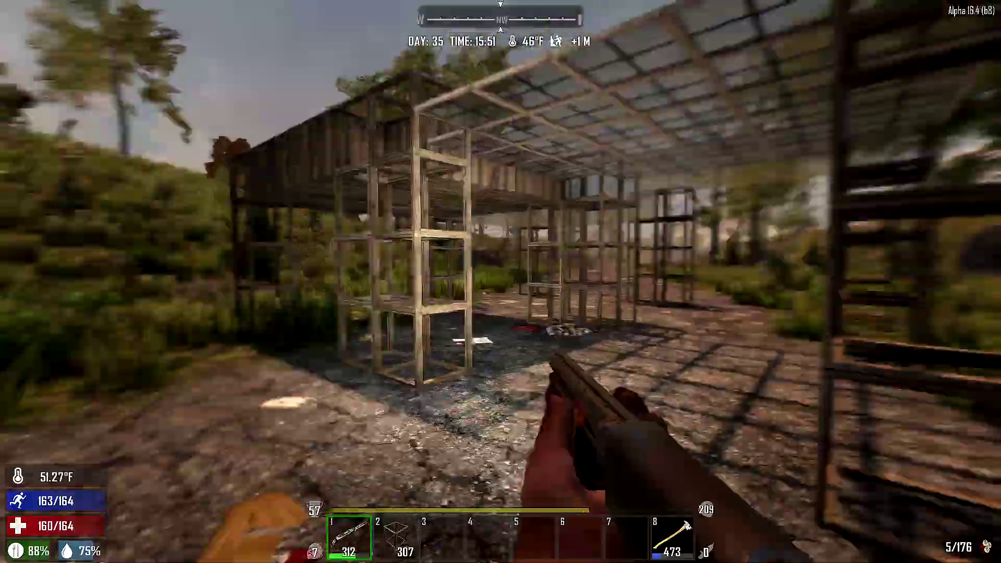
key(s)
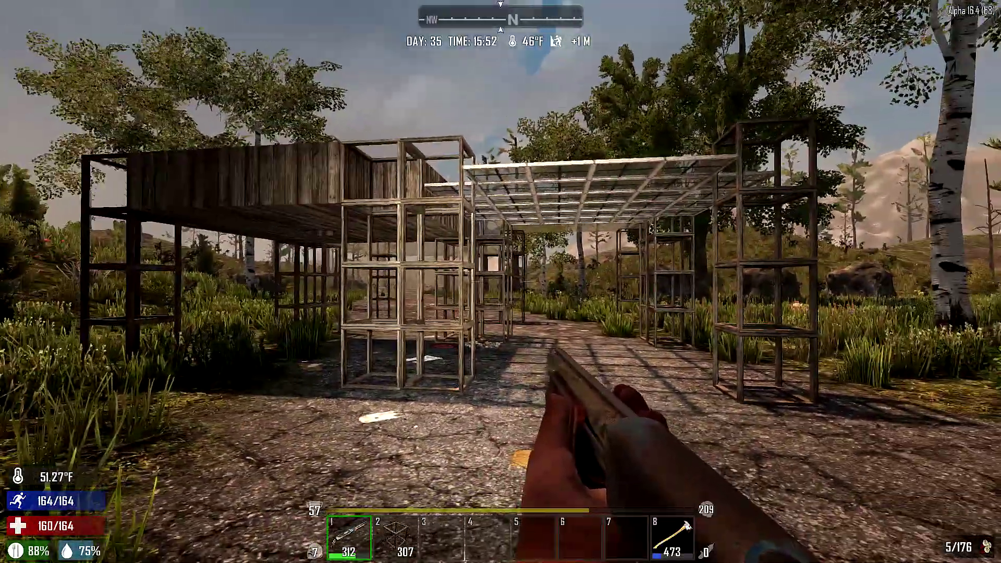
key(w)
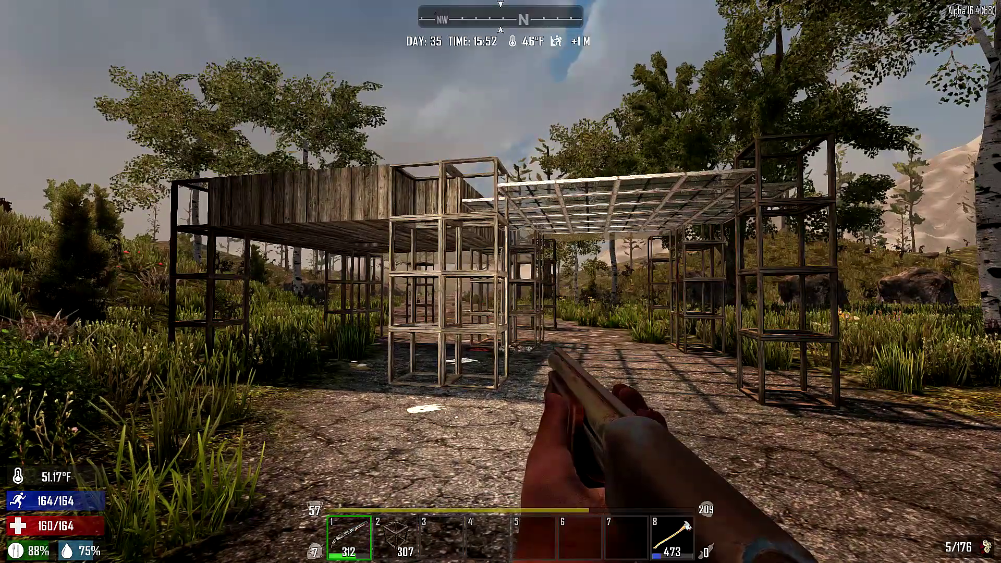